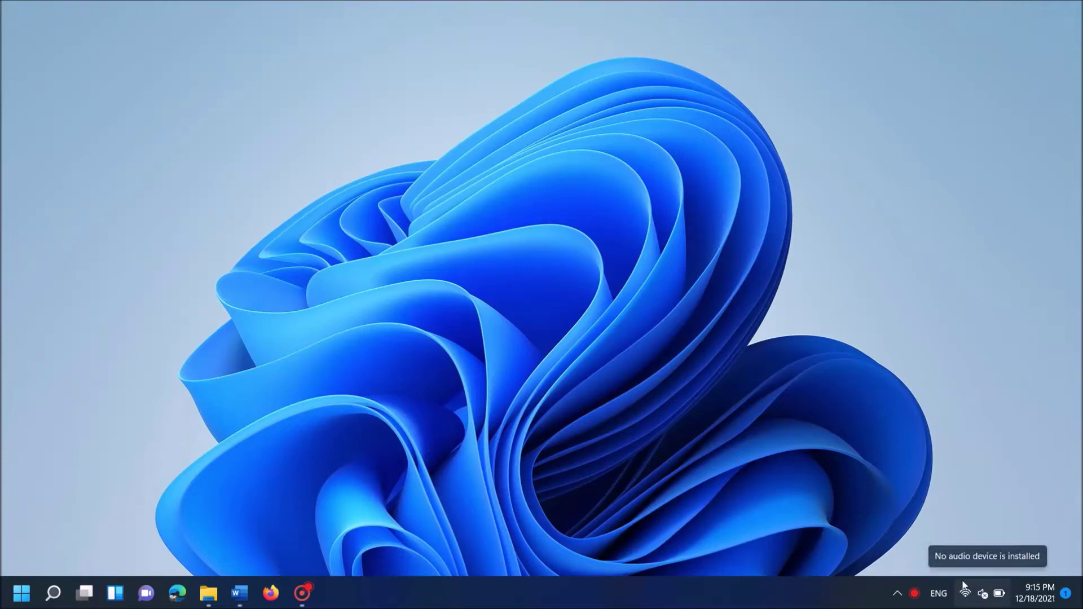
- Check the sound status in Quick Settings, then open Settings from the Win+X menu
click(981, 601)
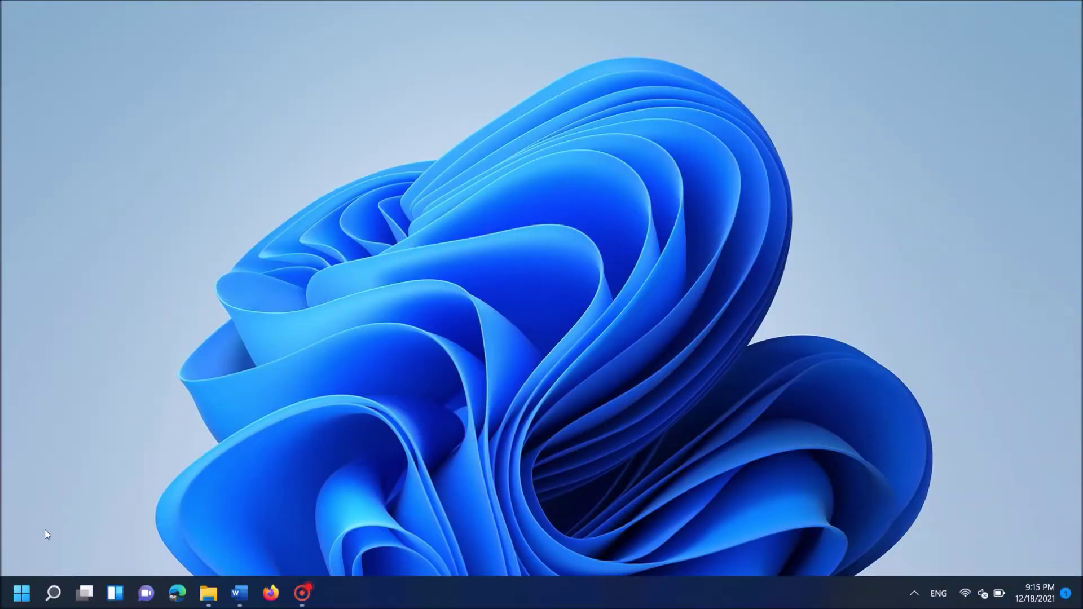
right_click(21, 592)
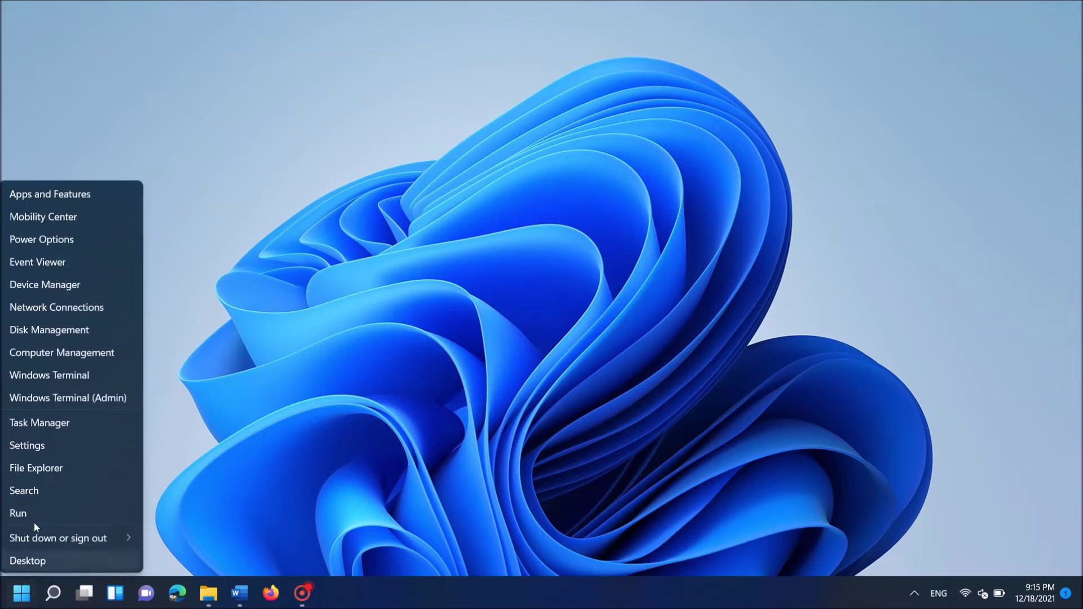
click(36, 448)
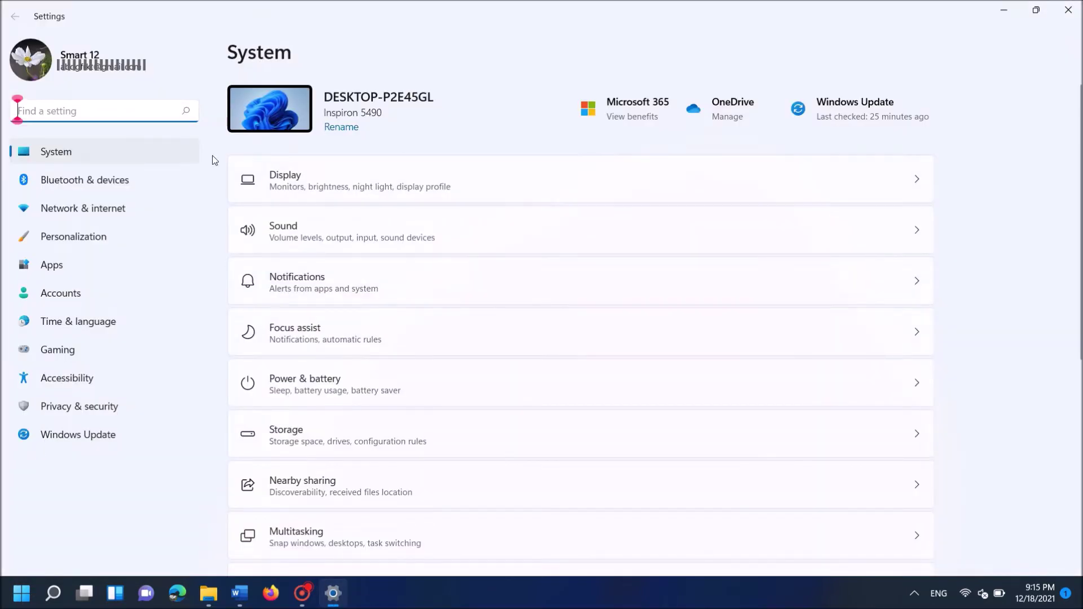
- Scroll the System page down to Troubleshoot and open the Other troubleshooters list
click(58, 158)
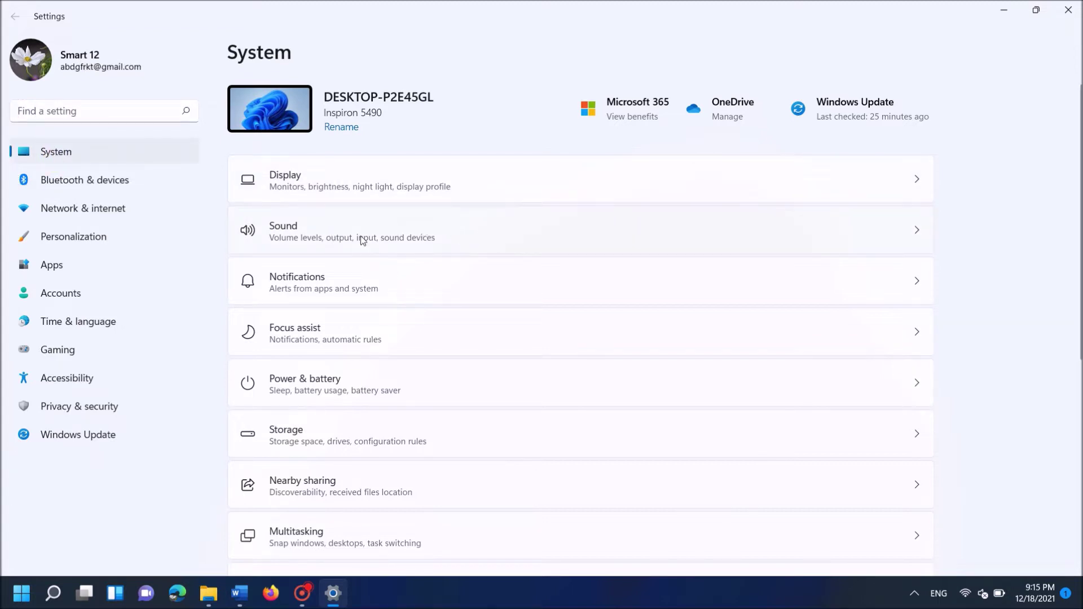
scroll(362, 239, down, 3)
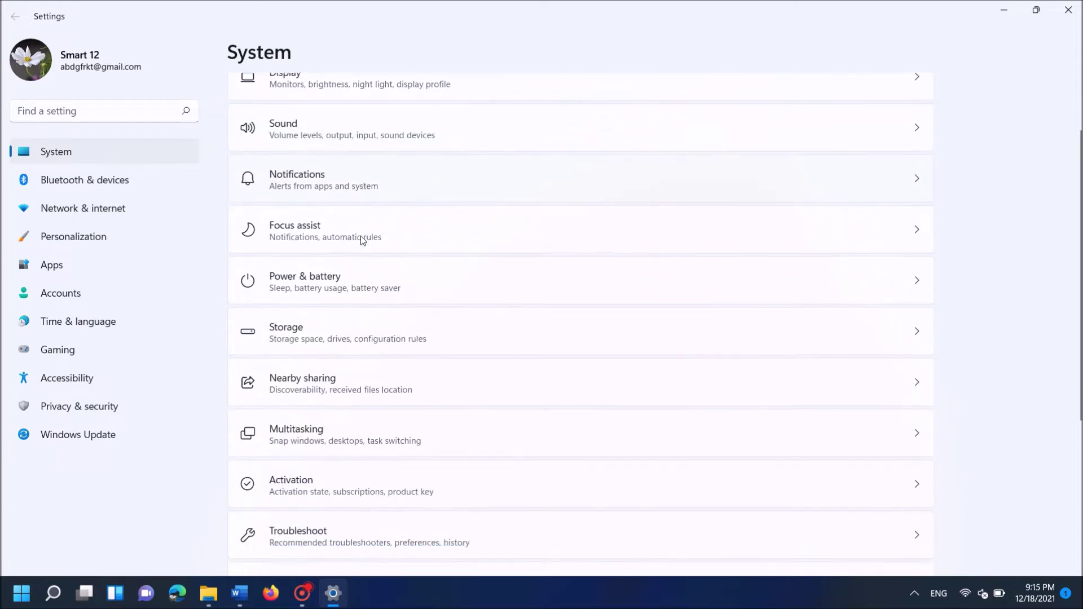
scroll(361, 240, down, 4)
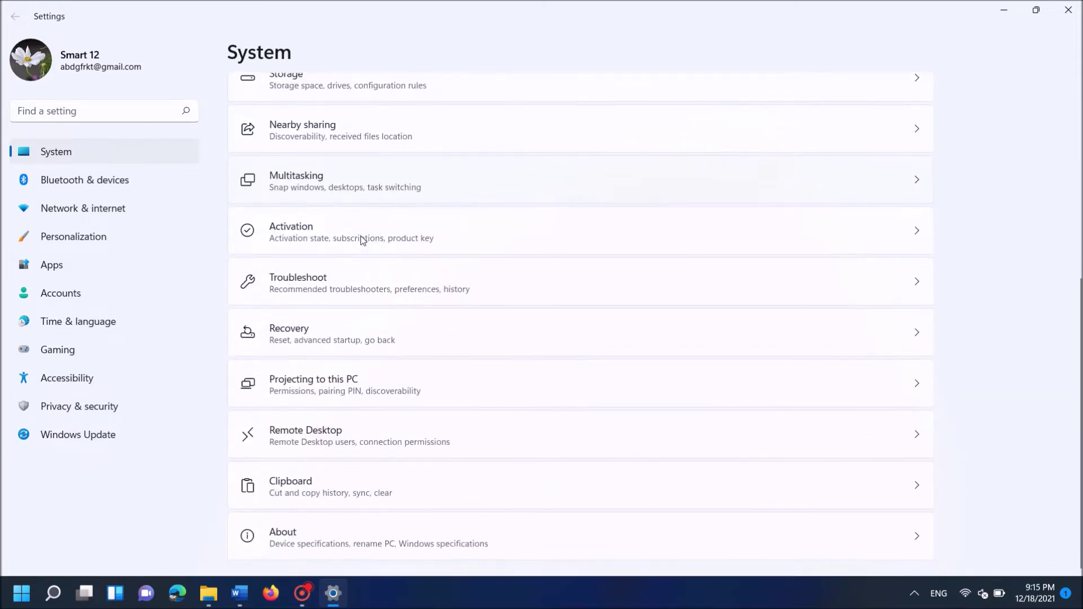
click(294, 296)
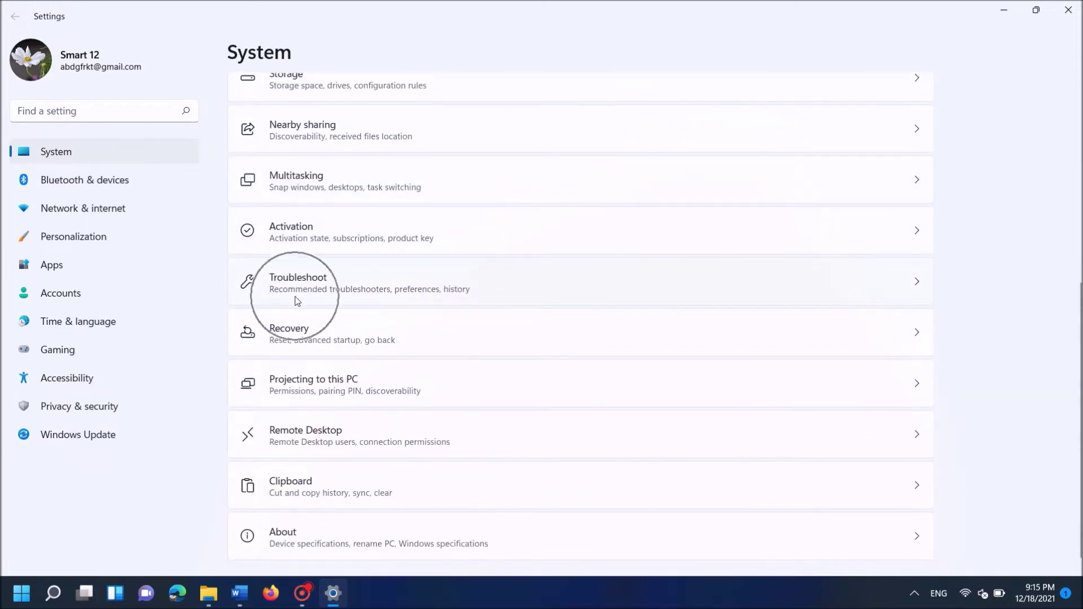
click(409, 287)
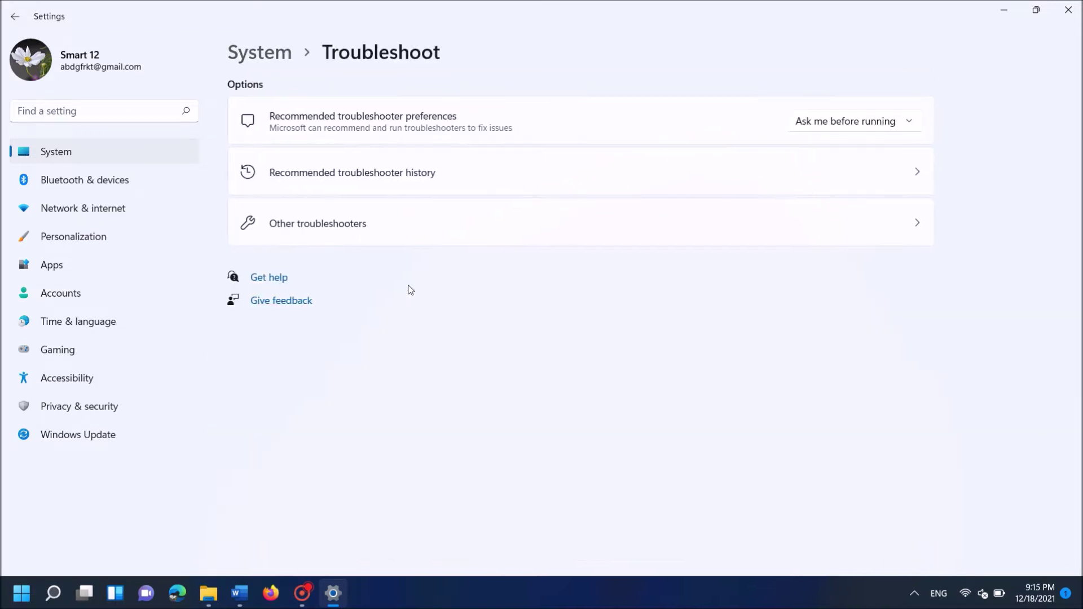
click(338, 237)
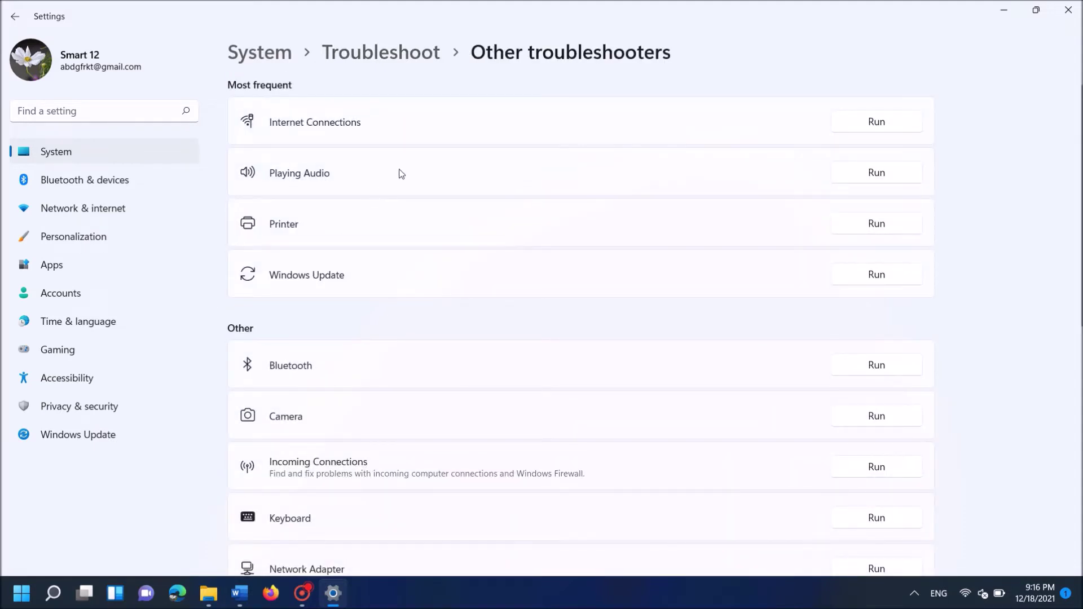
- Run the Playing Audio troubleshooter, apply its suggested driver fix, then close it and Settings
click(324, 182)
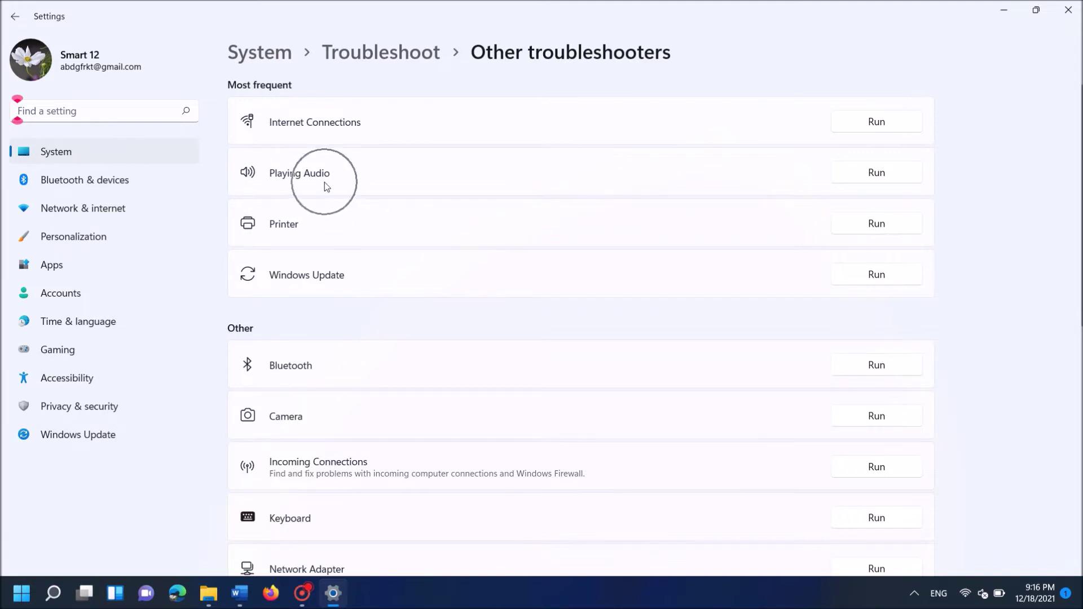
click(869, 179)
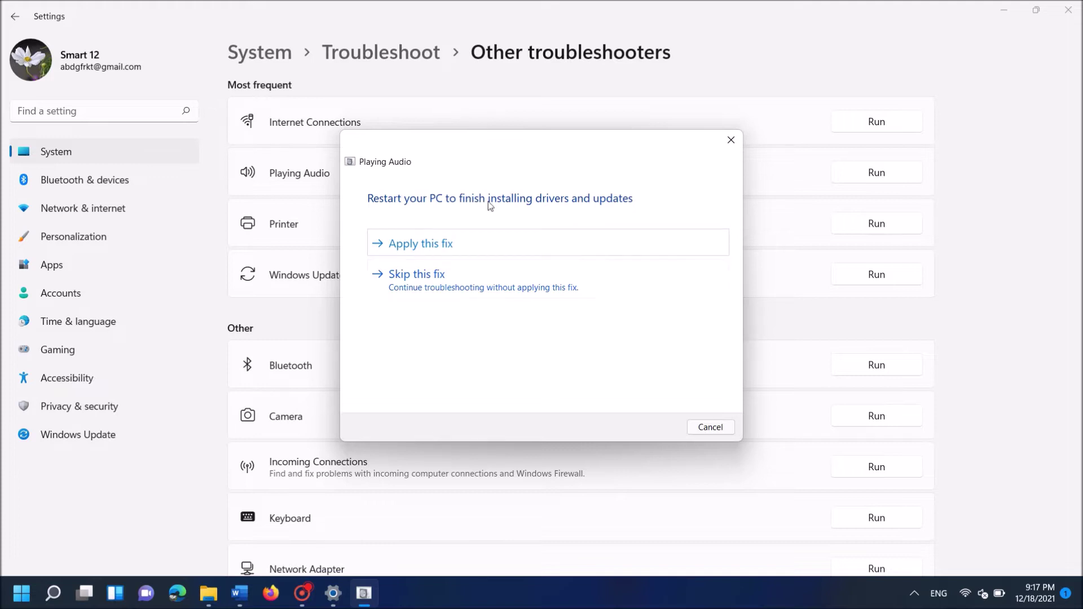
click(449, 246)
click(449, 245)
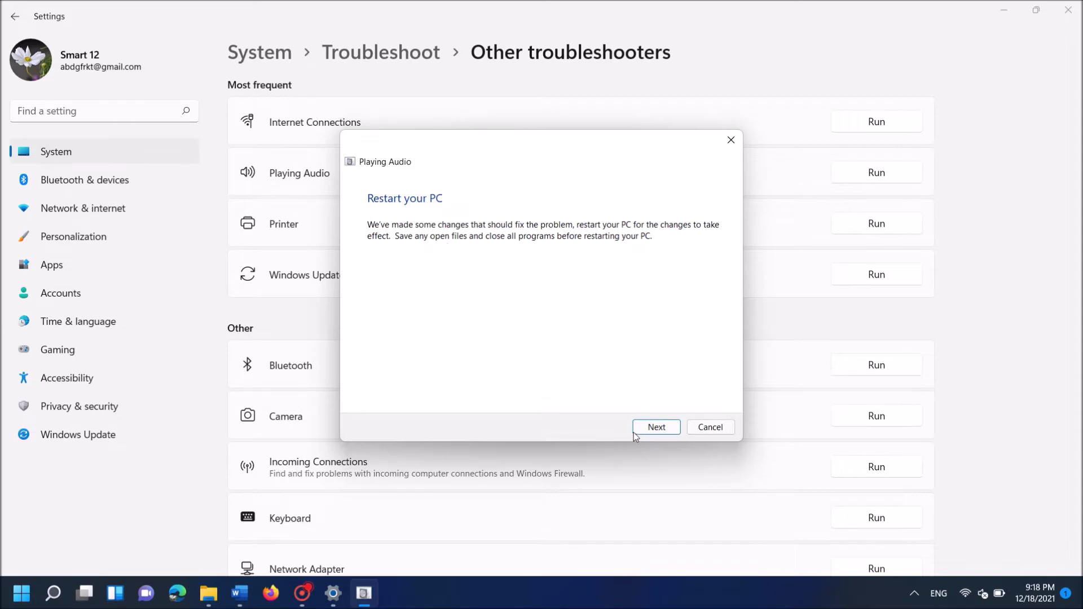
click(655, 432)
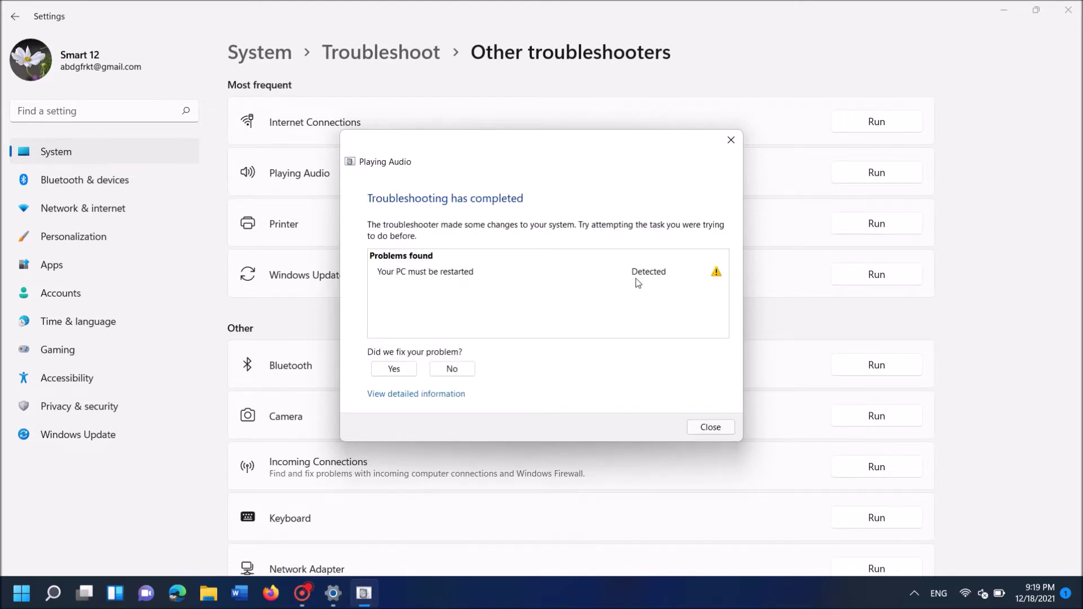
click(553, 317)
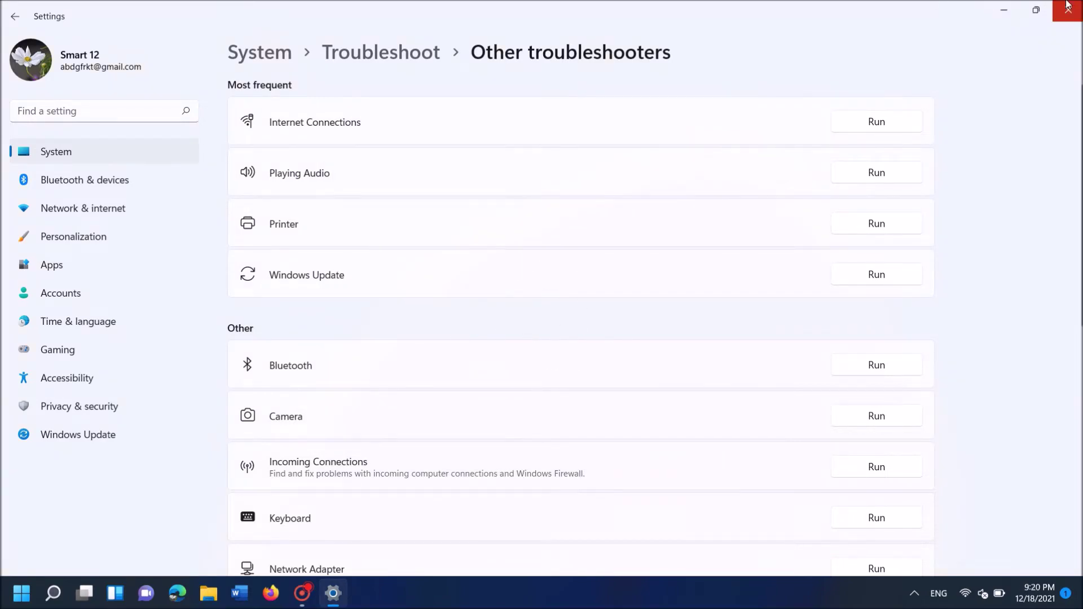
click(1068, 5)
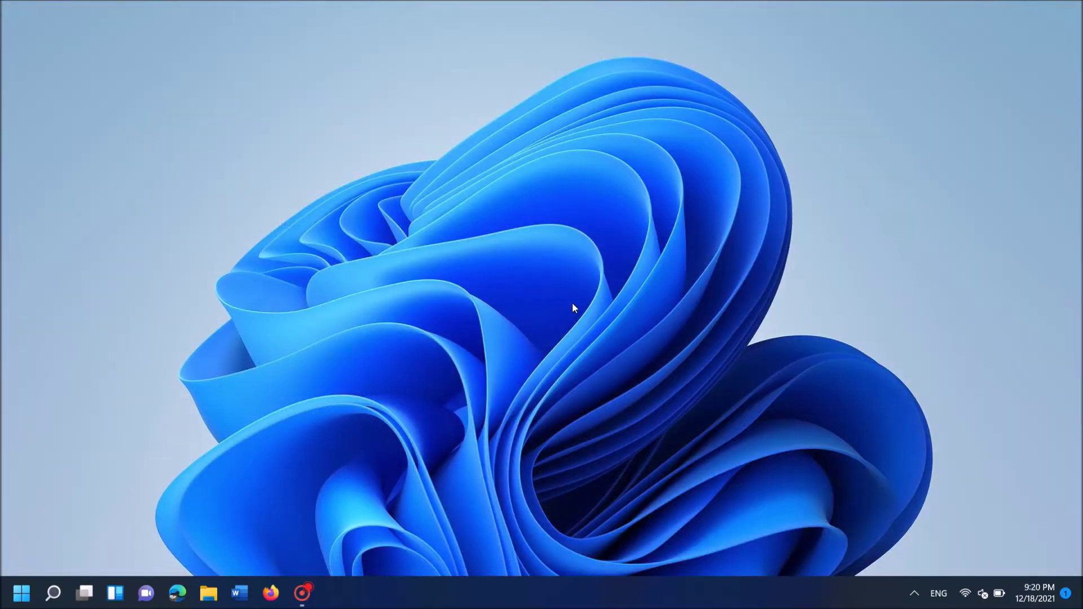
- Restart the PC from Start's power options, then unmute and set the volume to 79
click(22, 593)
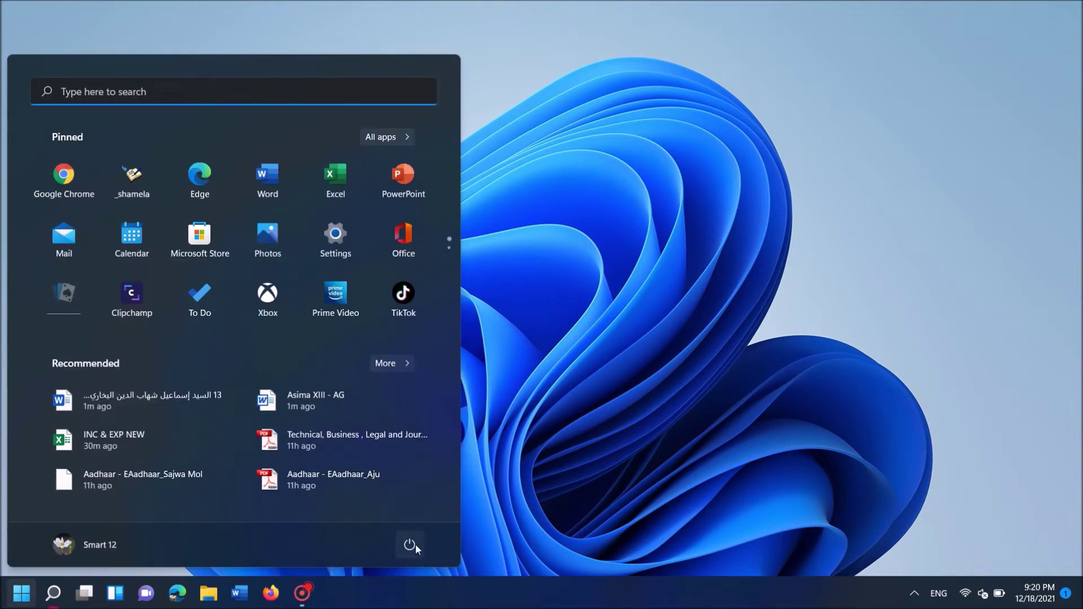
click(411, 545)
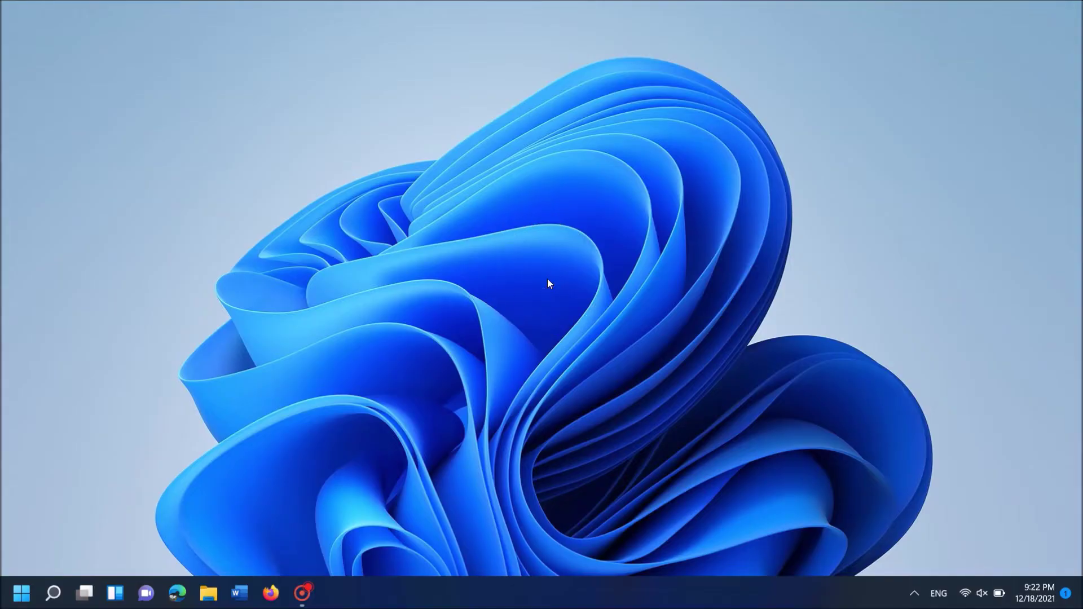
click(983, 594)
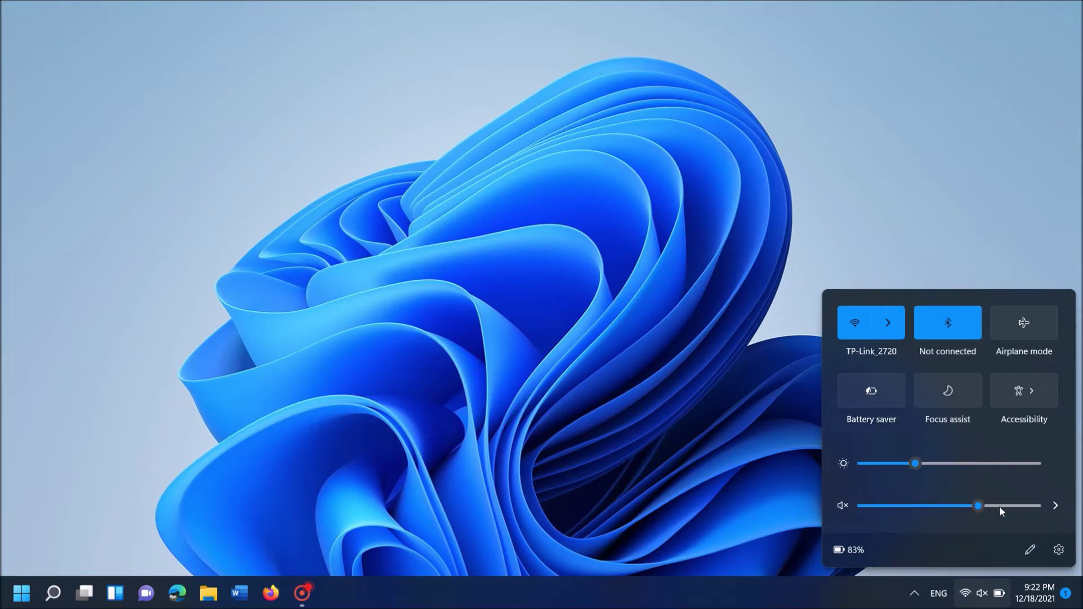
click(999, 506)
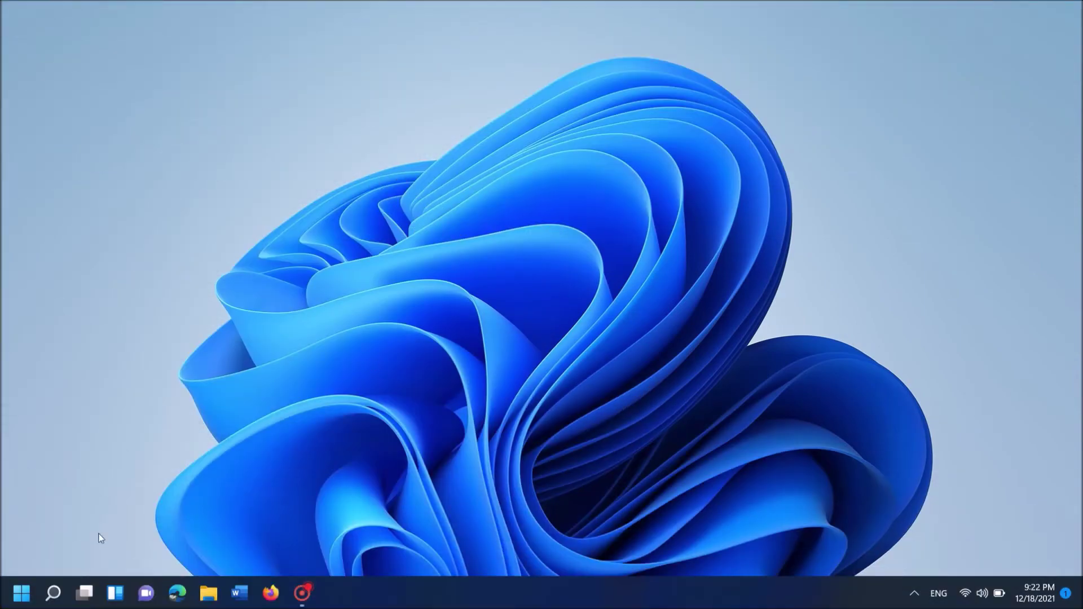
- Search 'device' to launch Device Manager and move its window toward the screen centre
click(54, 594)
text(device)
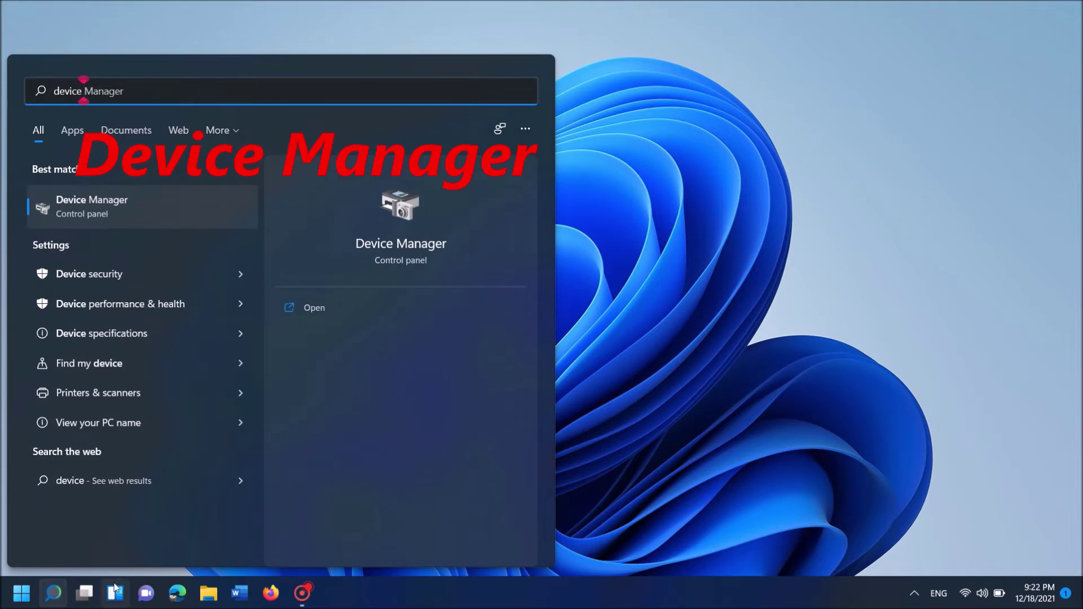
click(110, 207)
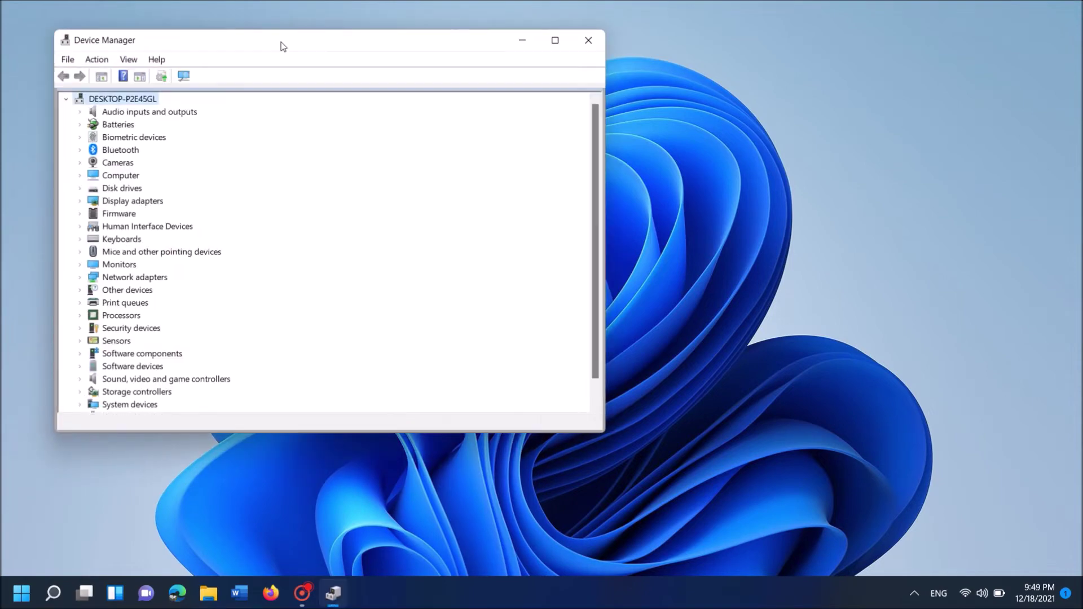
drag(283, 46, 479, 47)
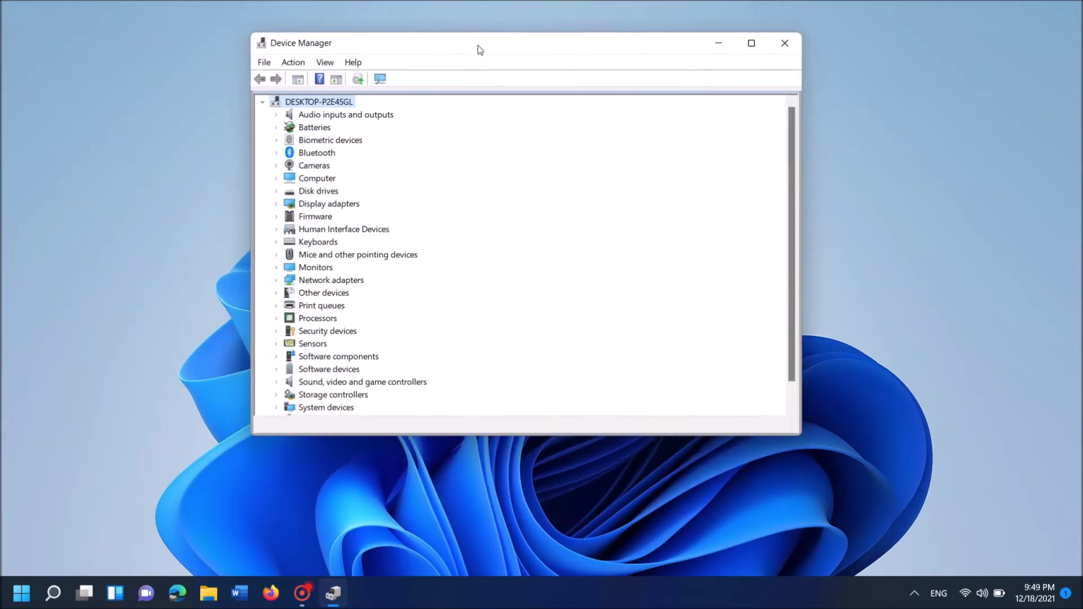
- Disable the Realtek(R) Audio device under Audio inputs and outputs, confirming with Yes
click(276, 118)
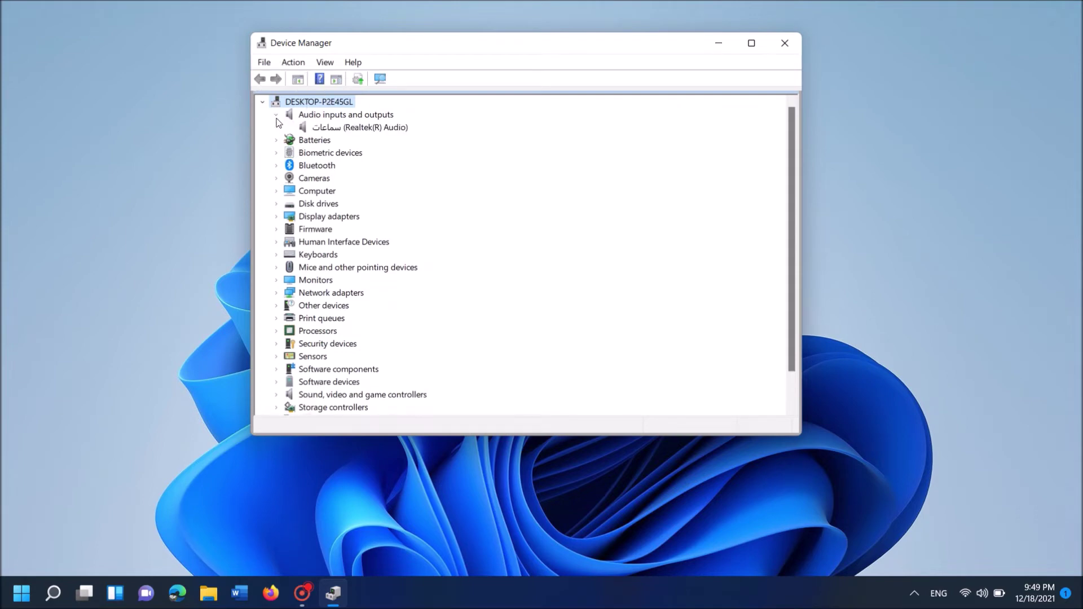
click(370, 136)
right_click(374, 134)
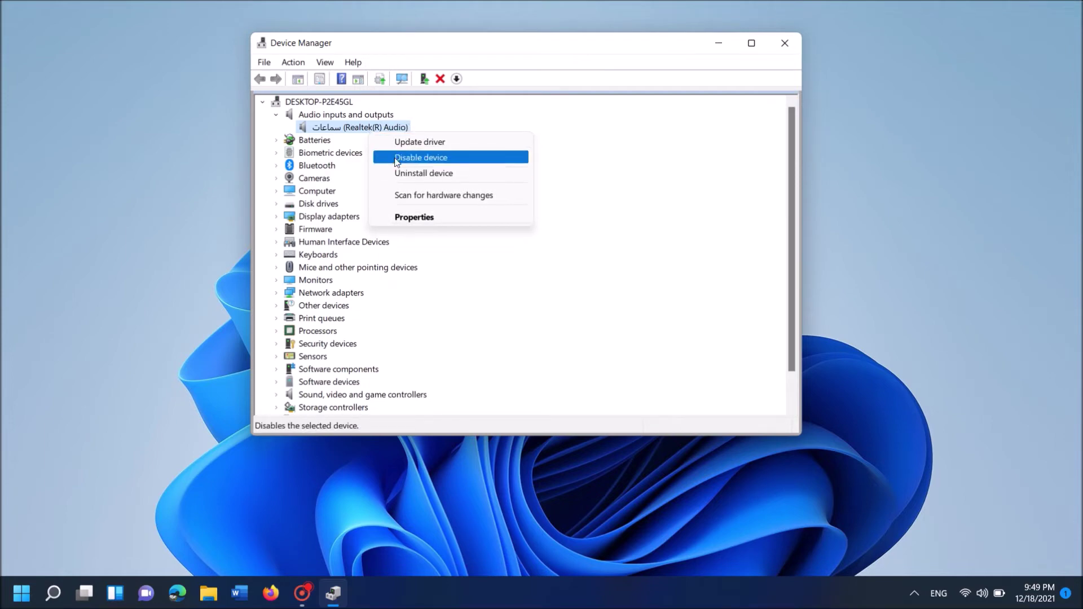
click(426, 160)
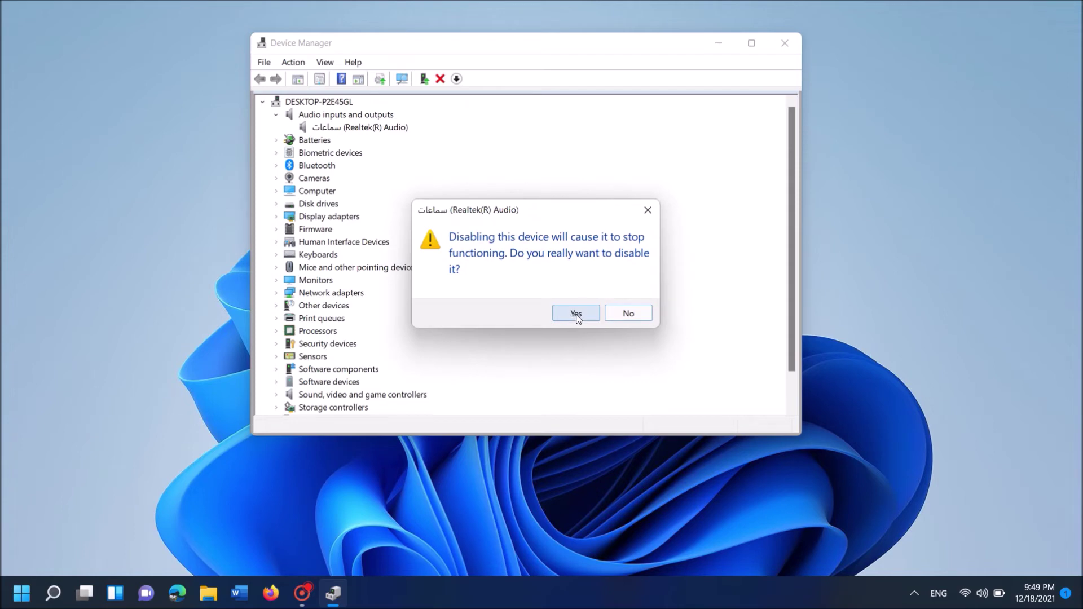
click(576, 314)
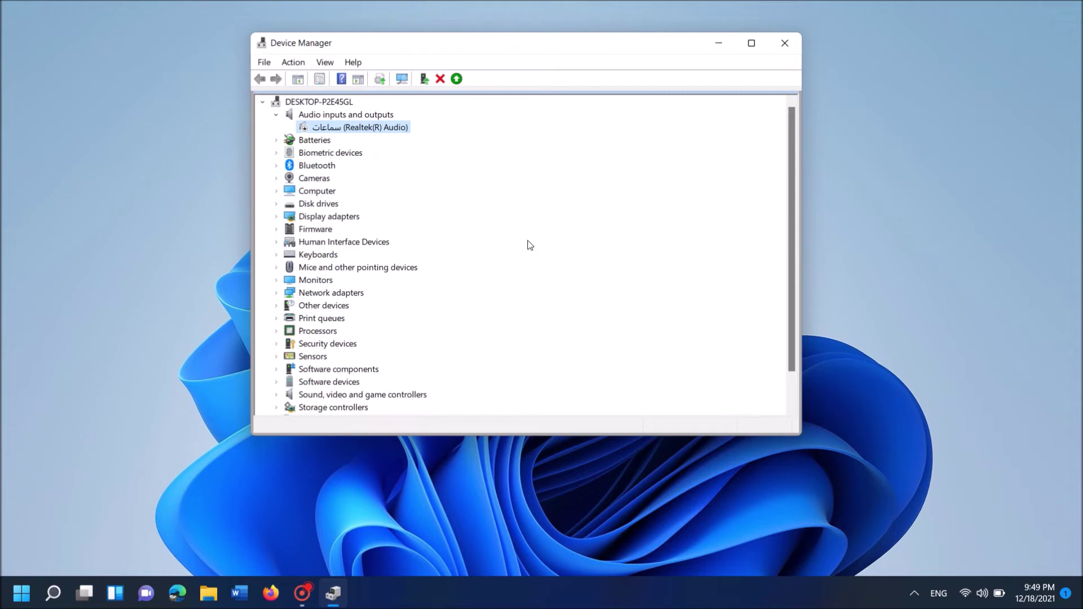
- Re-enable the Realtek(R) Audio device and raise the system volume in Quick Settings
right_click(353, 128)
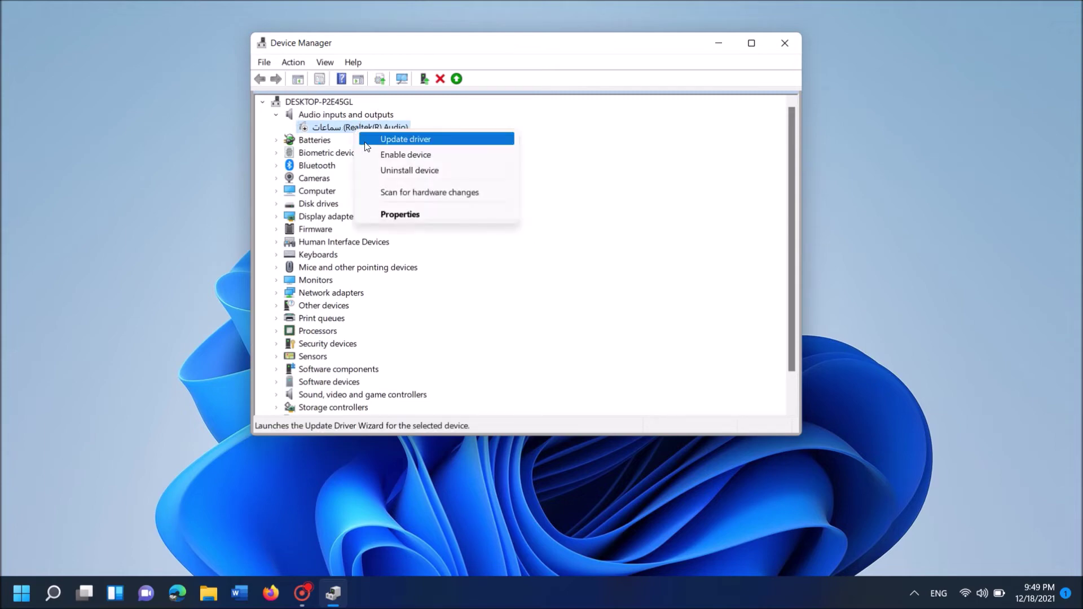
click(409, 156)
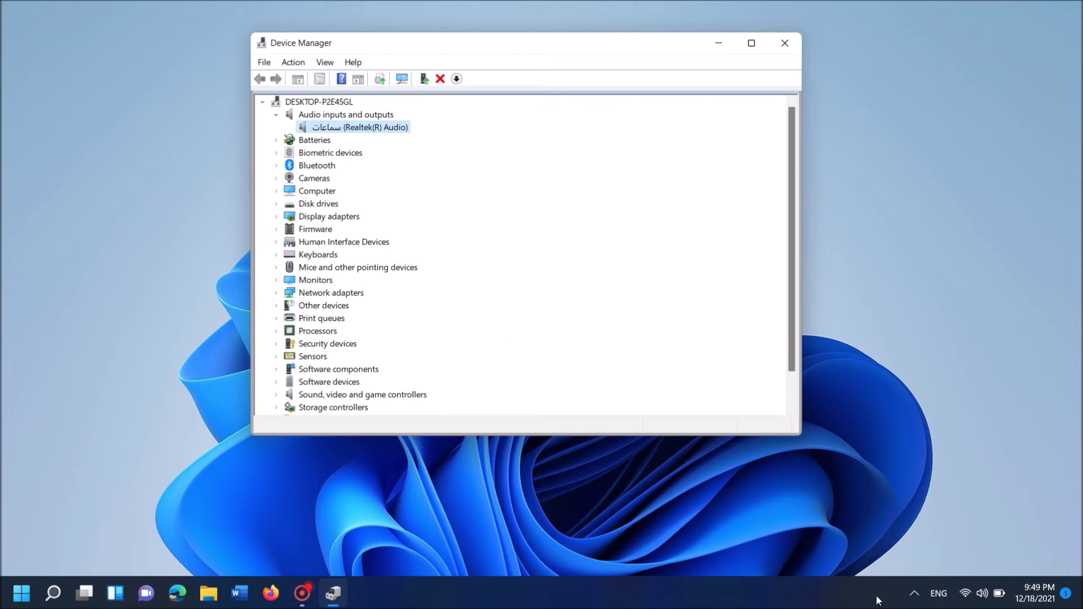
click(986, 593)
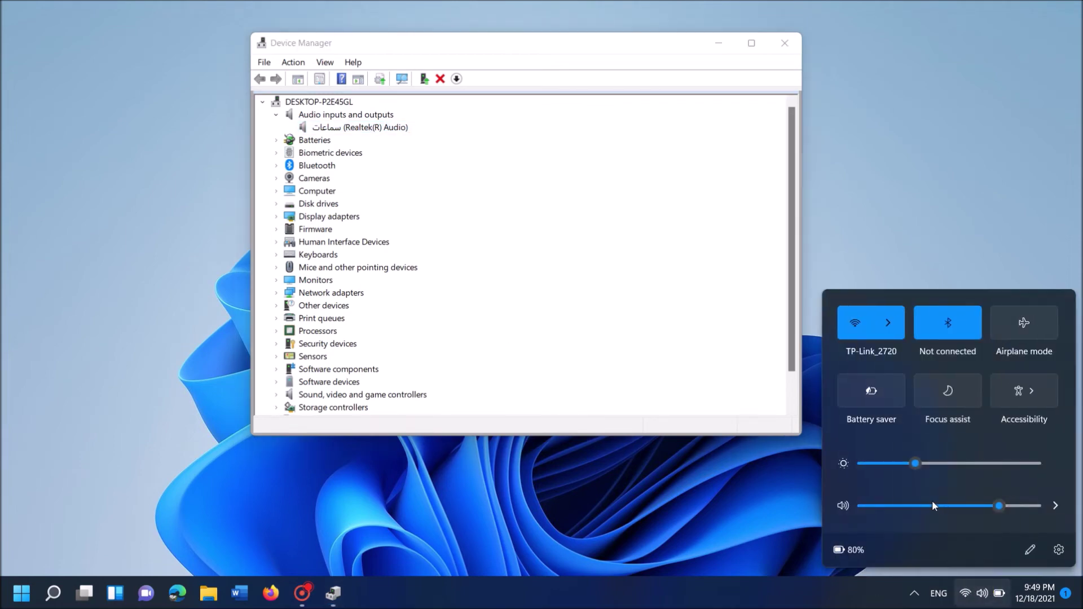
click(993, 505)
click(881, 231)
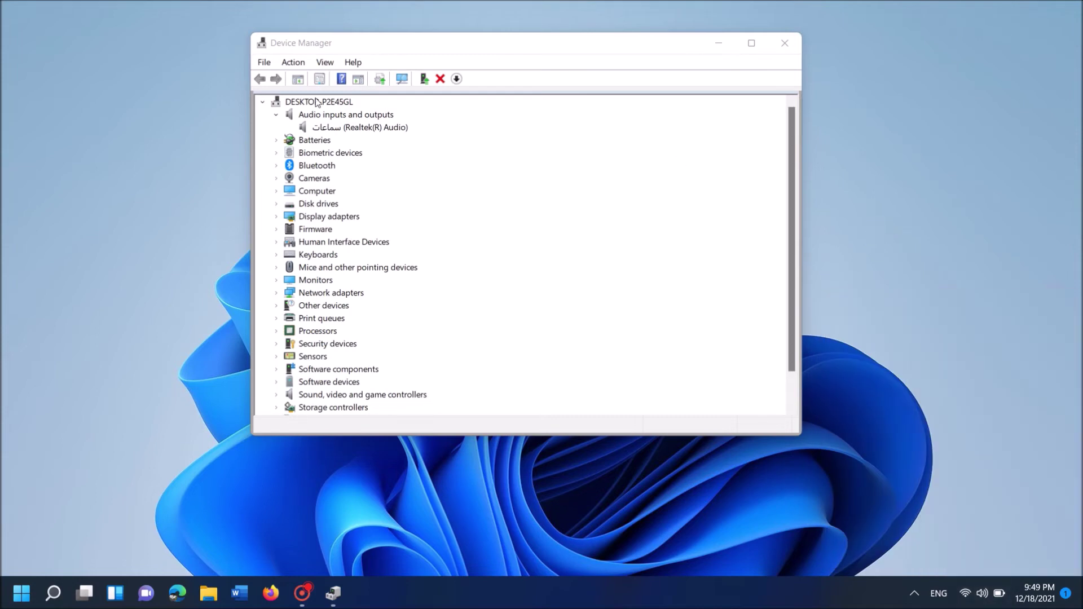
- Start the Update Drivers wizard for the Realtek(R) Audio device
click(330, 134)
right_click(329, 131)
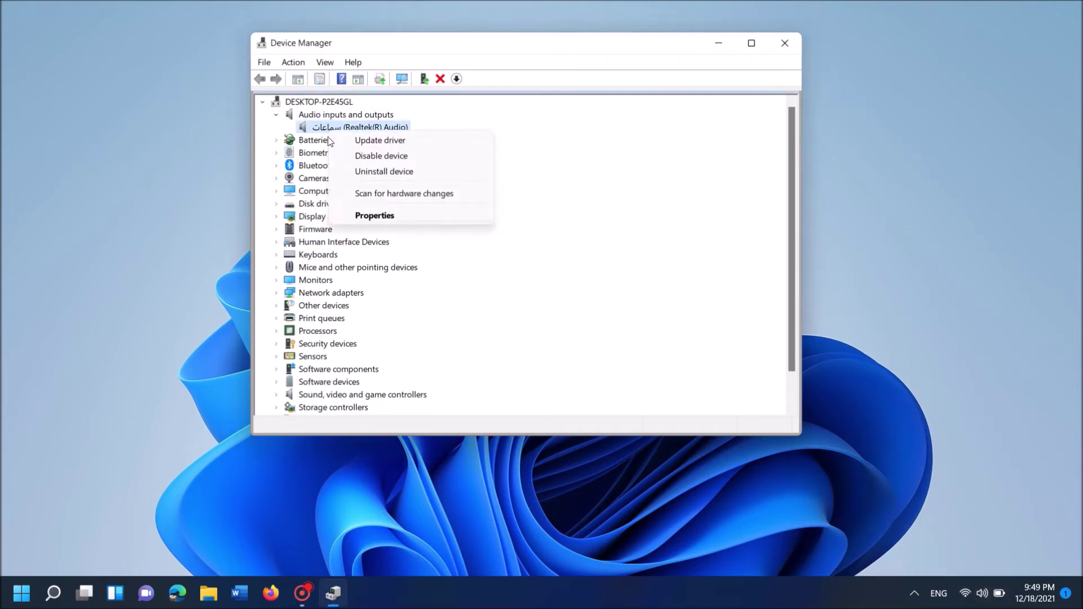
click(380, 141)
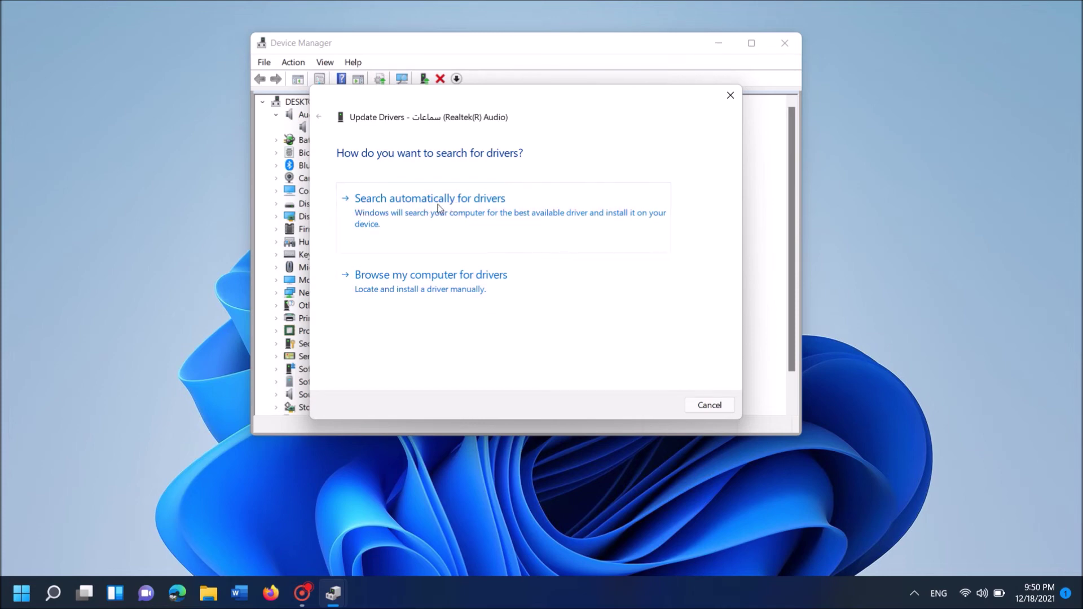
- Try the automatic driver search, then browse the list of drivers available on the computer
click(472, 205)
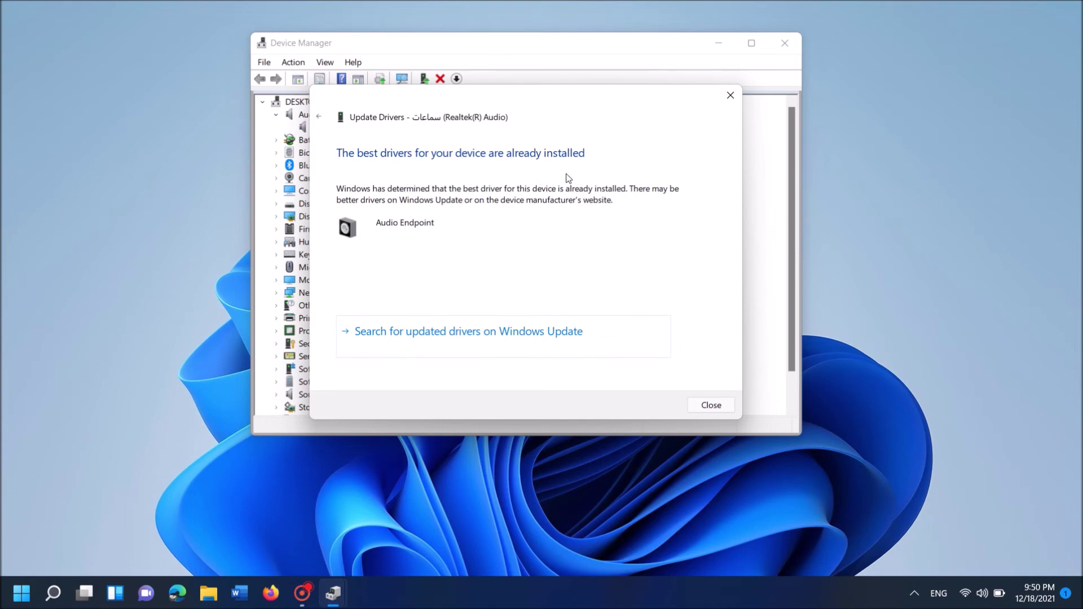
click(320, 118)
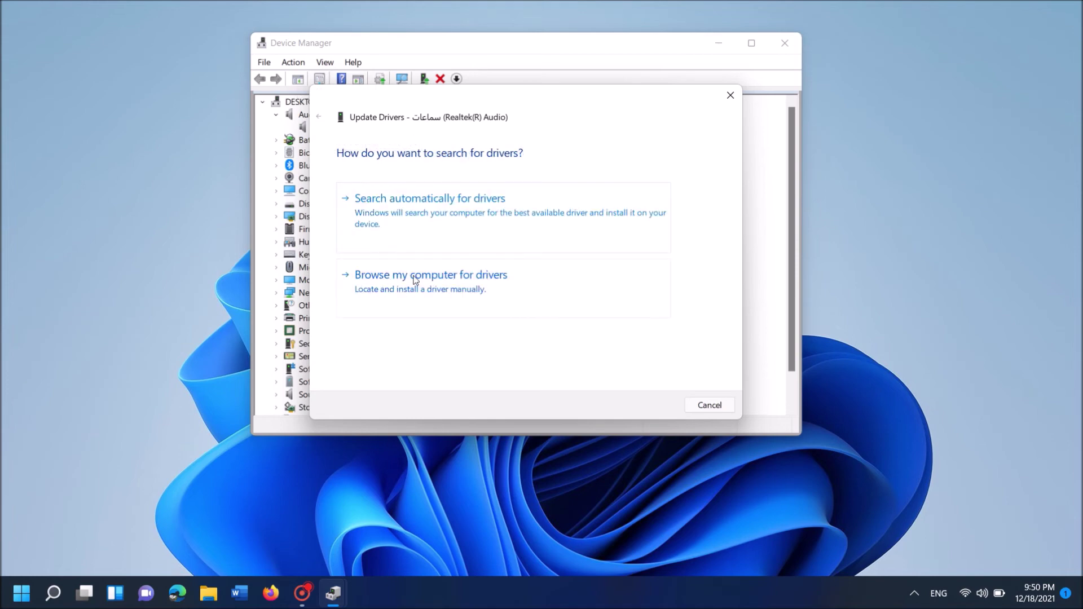
click(436, 281)
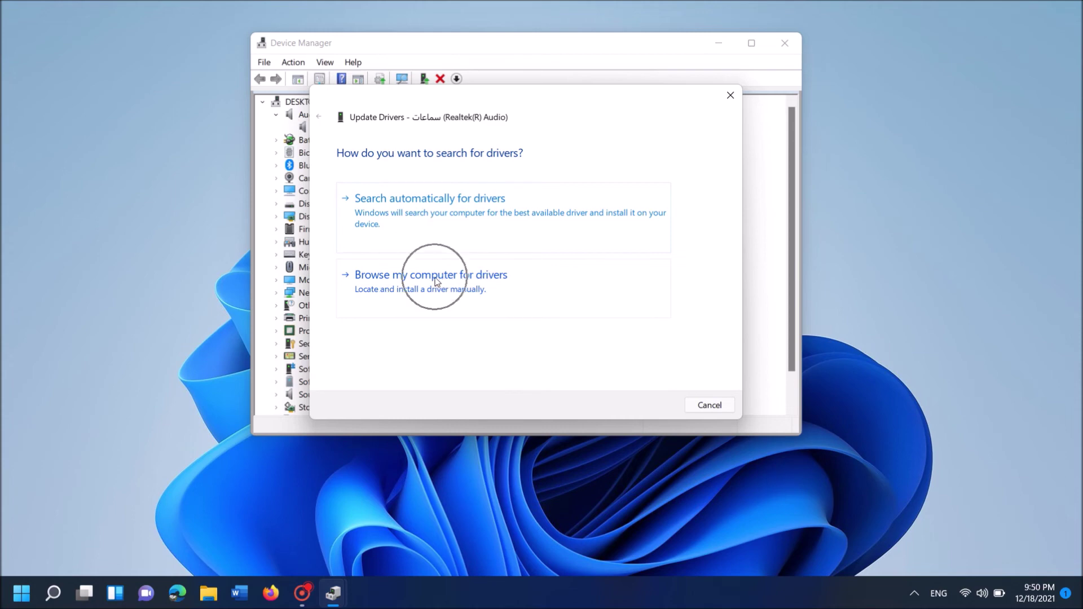
click(437, 281)
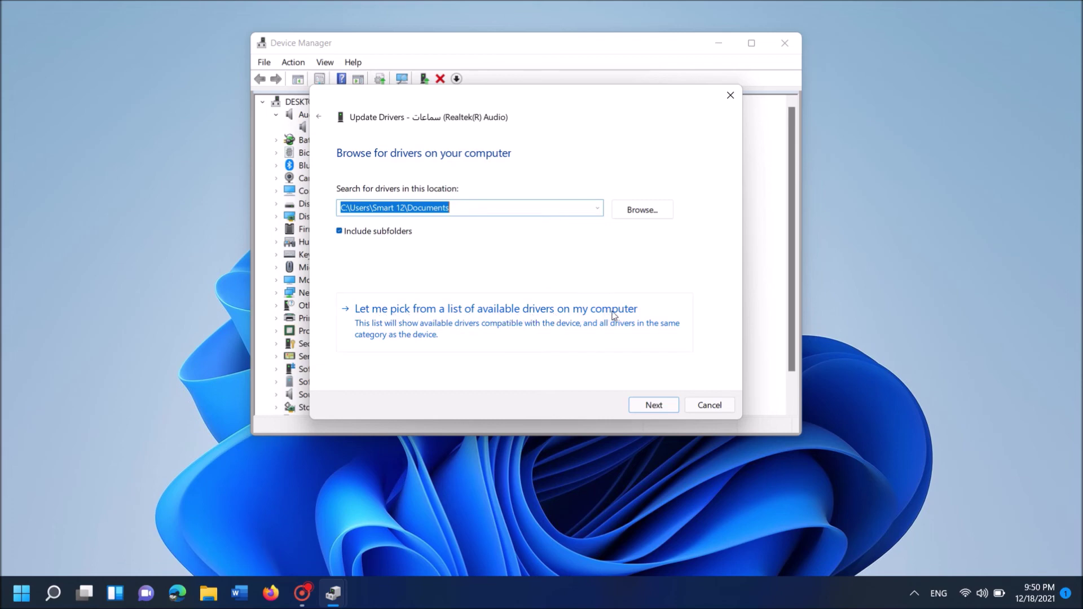
click(506, 316)
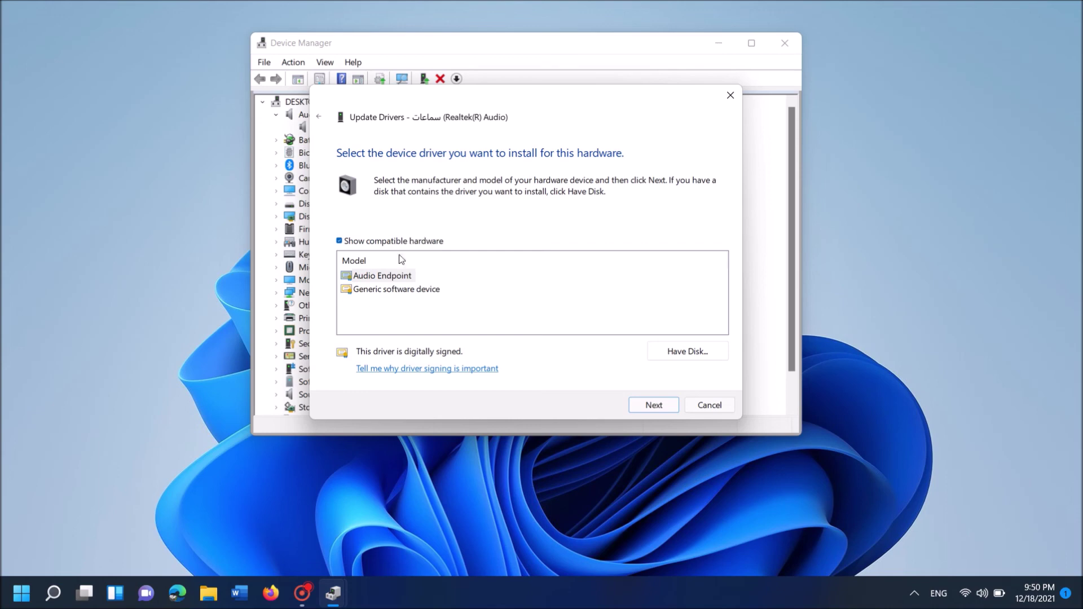
- Install the Audio Endpoint driver, then close the wizard and Device Manager
click(375, 280)
click(655, 406)
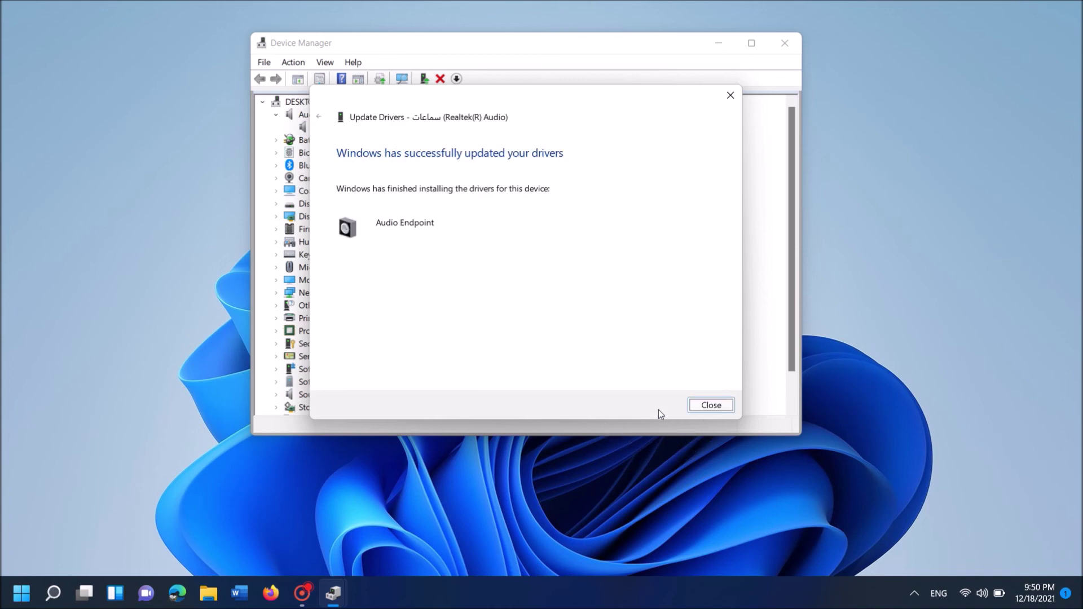
click(731, 95)
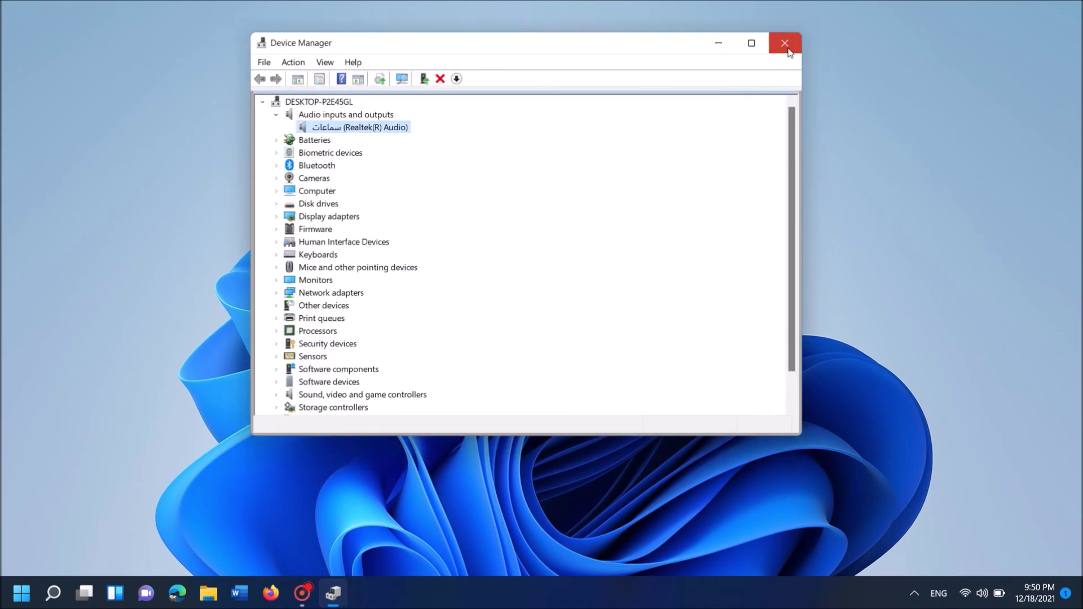
click(784, 43)
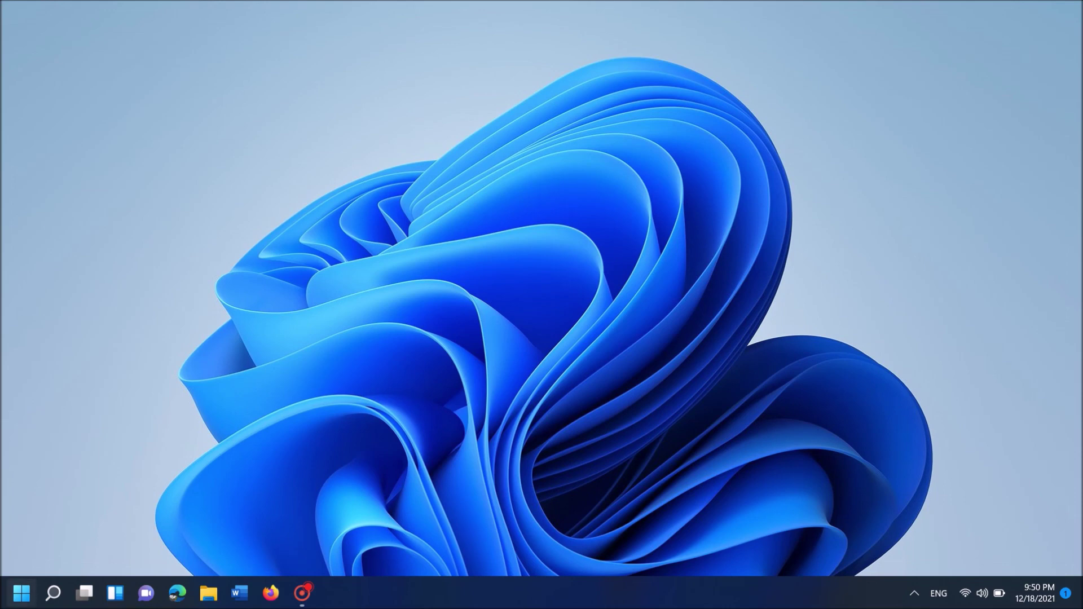
- Restart the computer from the Start menu's power options
key(super)
click(409, 545)
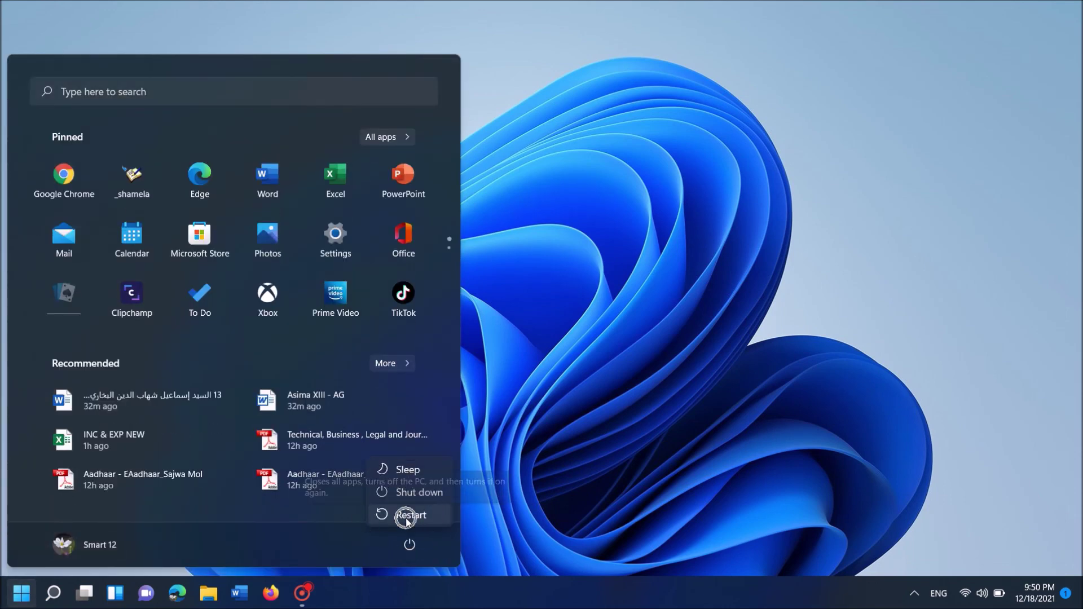
click(530, 269)
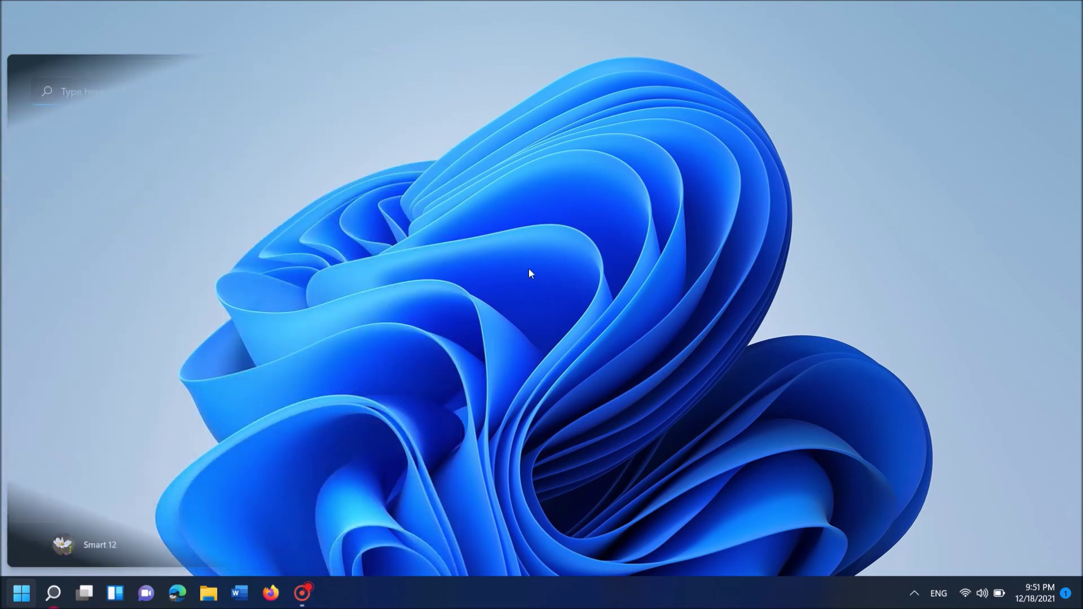